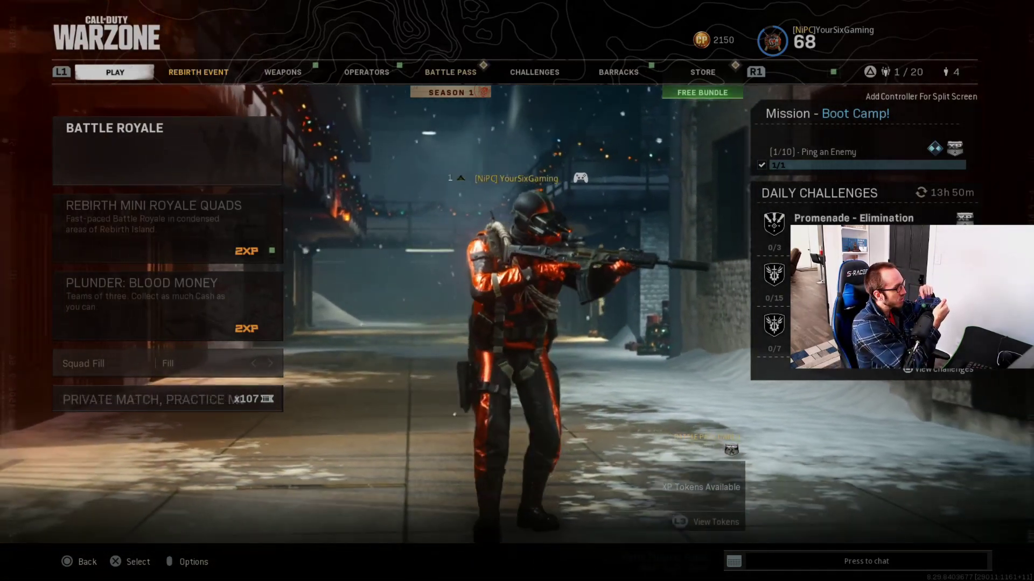
Start a Broadcast Gameplay from the SHARE menu, dismiss the HDR warning and choose YouTube.
key(F1)
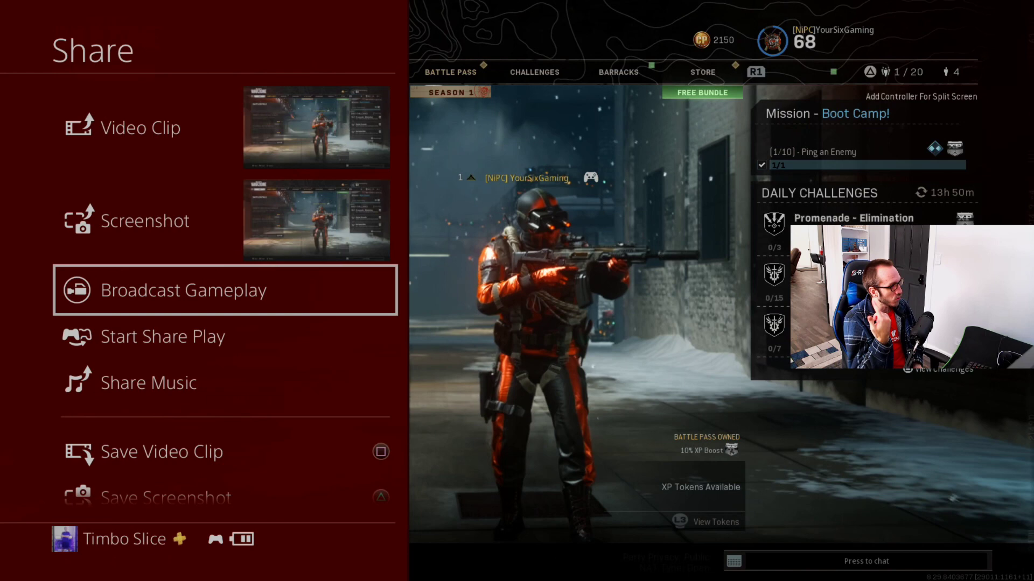
key(Return)
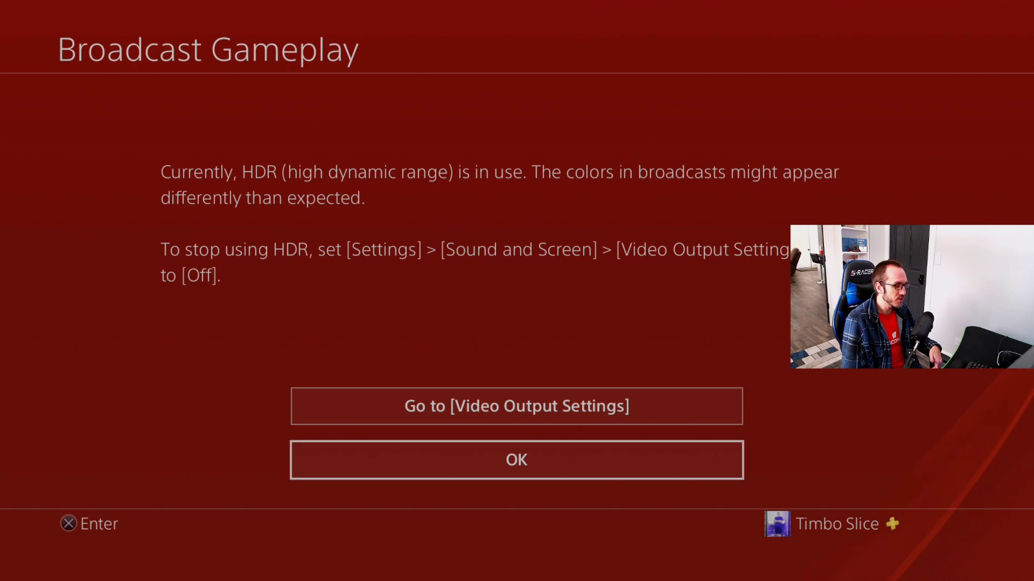
key(Return)
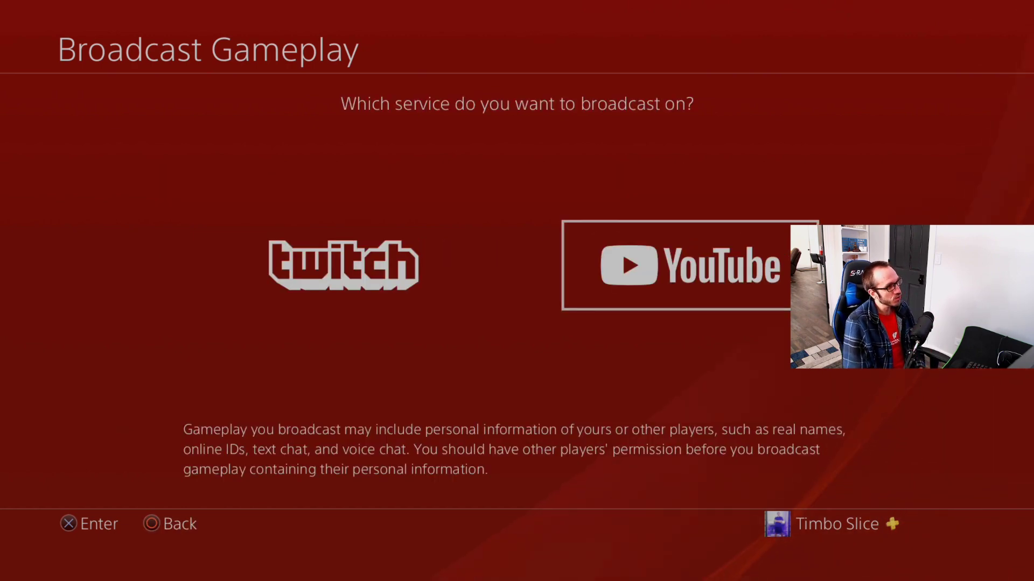
key(Left)
key(Right)
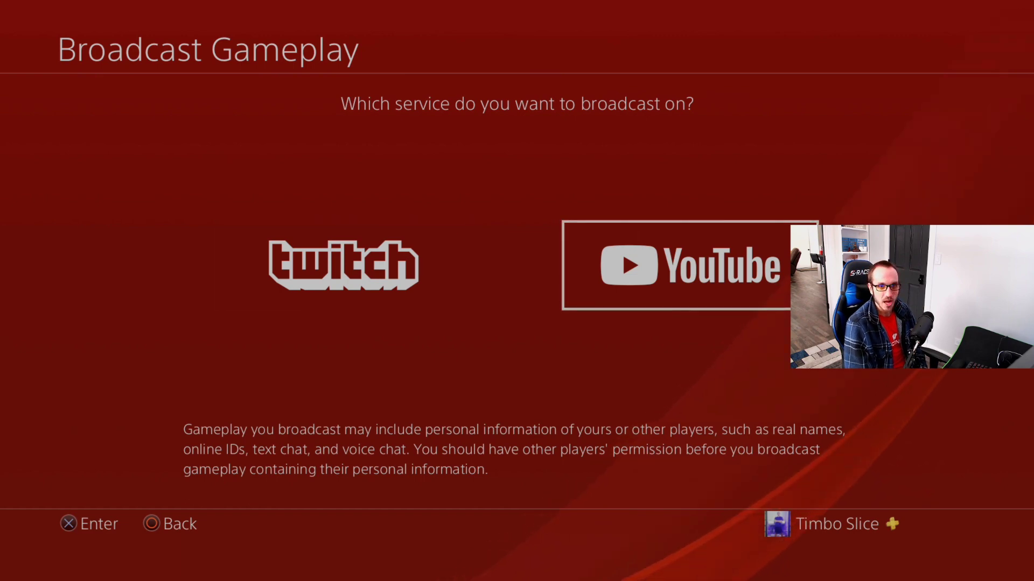
key(Return)
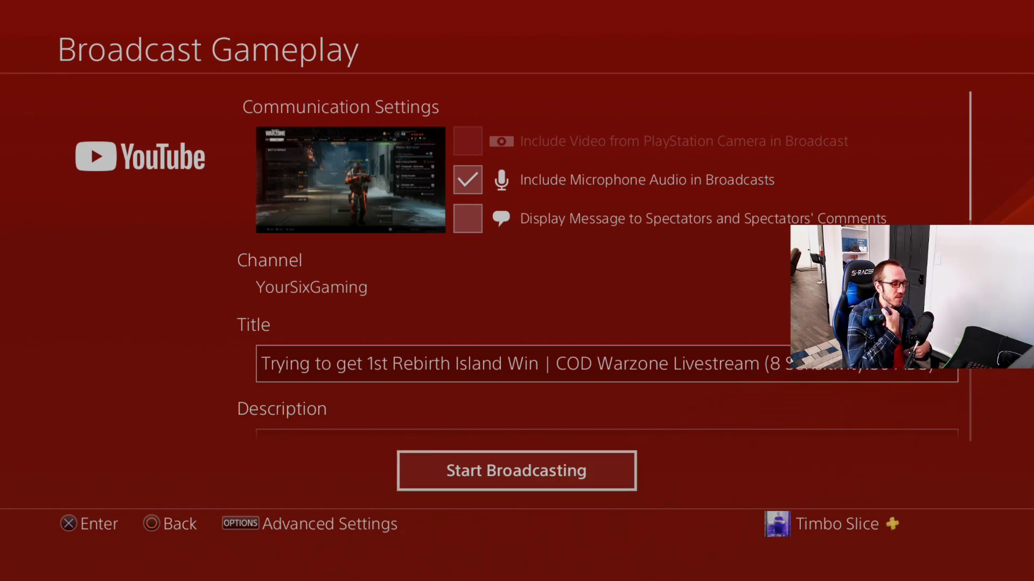
Open Comments to Speech from the broadcast Advanced Settings.
key(Menu)
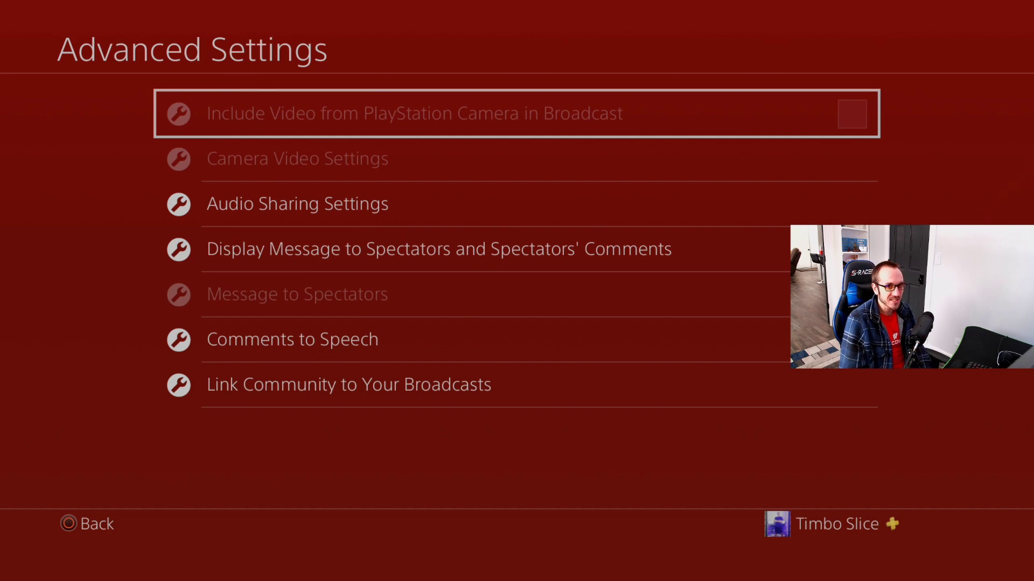
key(Down)
key(Down)
key(Down)
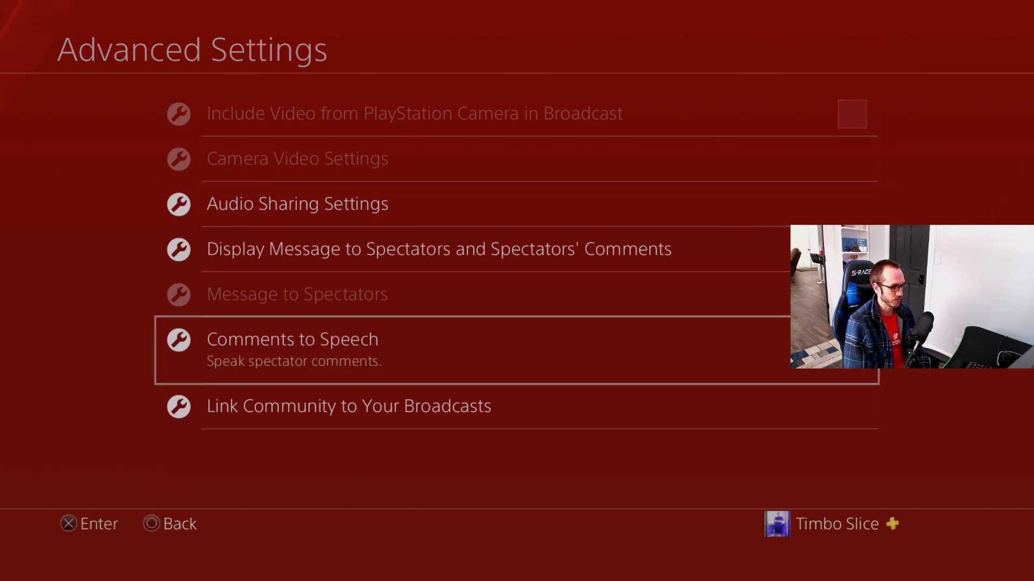
key(Return)
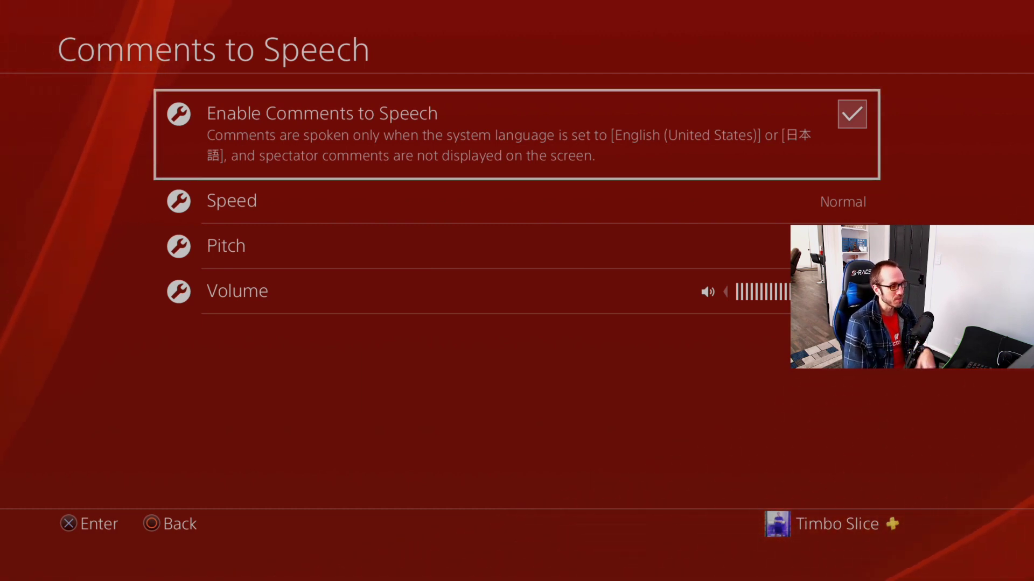
Browse the speech Speed options and keep it at Normal.
key(Down)
key(Return)
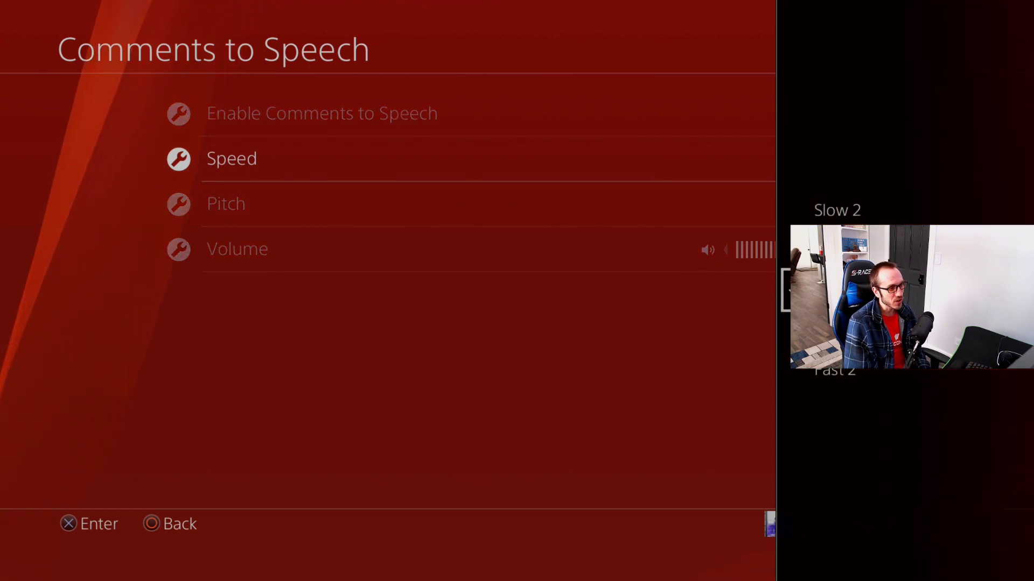
key(Up)
key(Up)
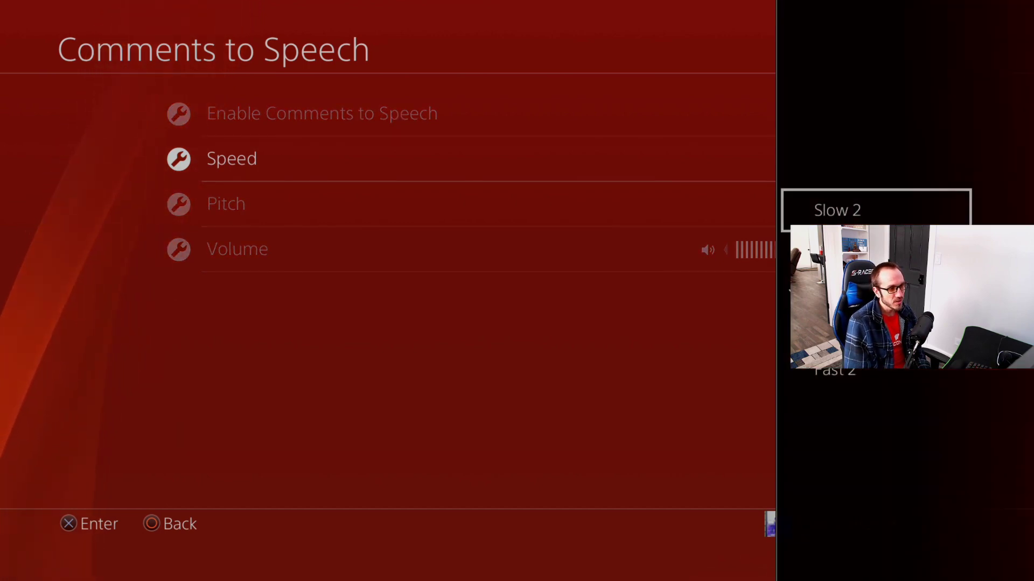
key(Down)
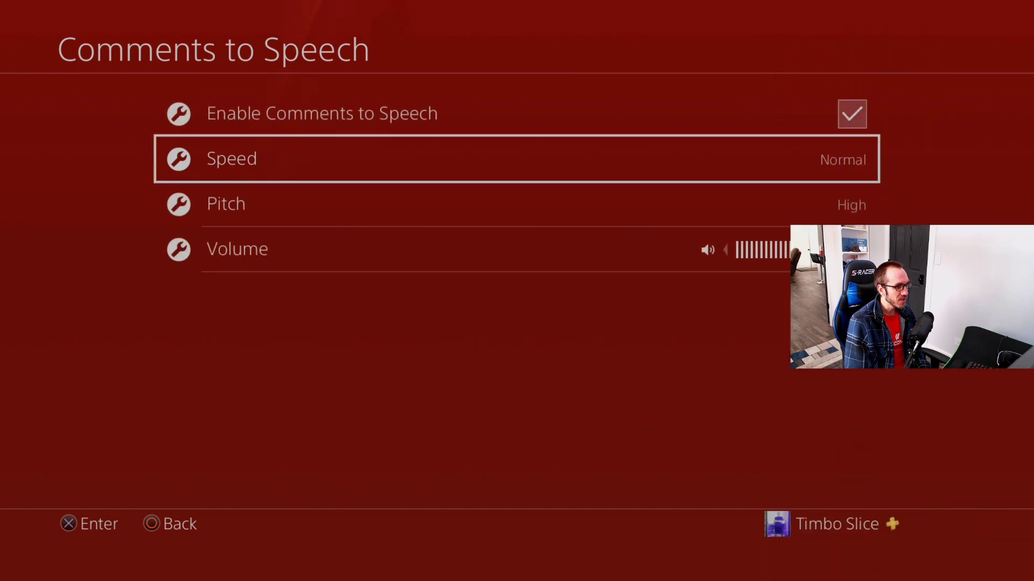
key(Down)
key(Return)
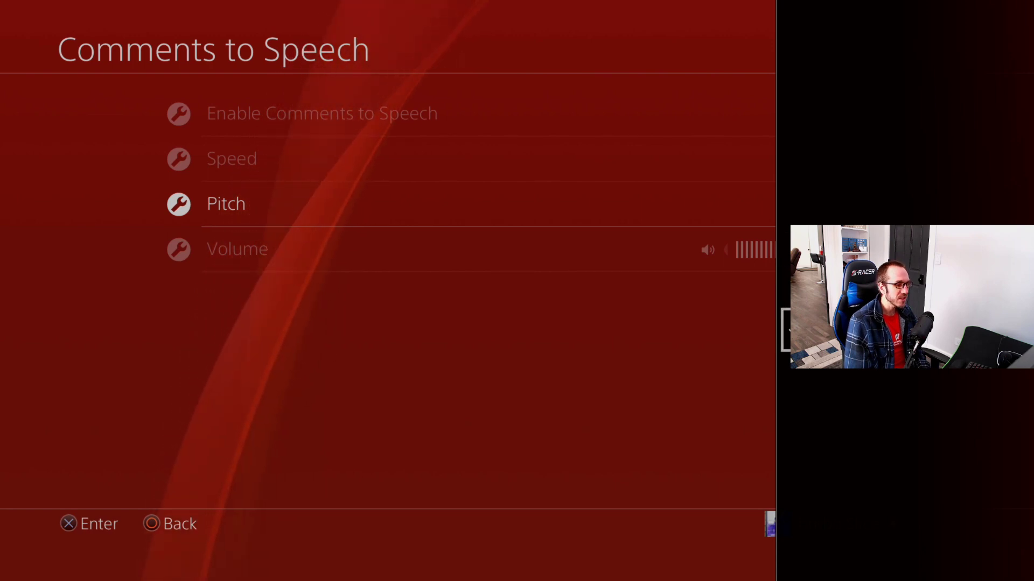
key(Return)
key(Down)
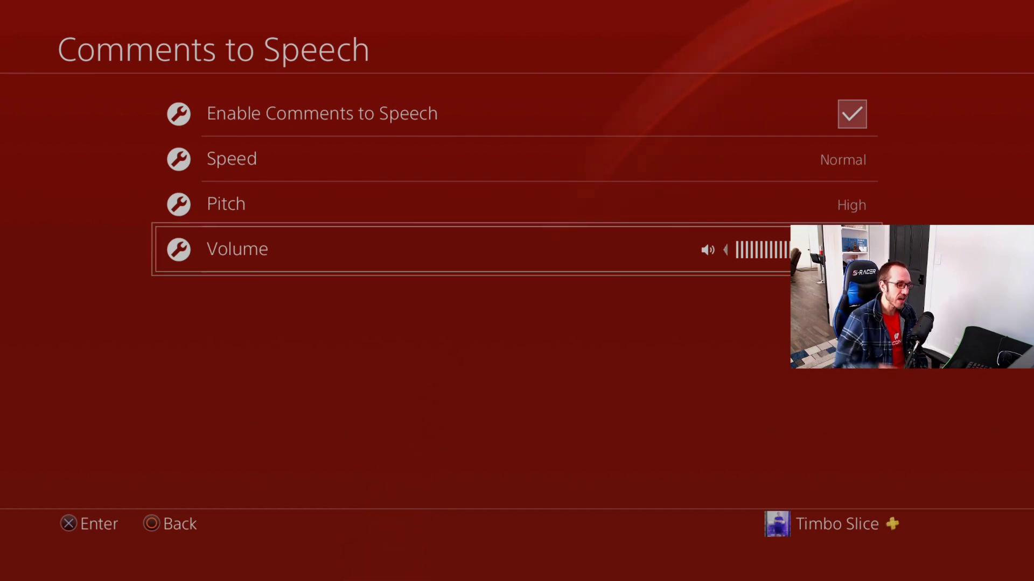
Leave Comments to Speech with Normal speed and High pitch, returning to Advanced Settings.
click(517, 159)
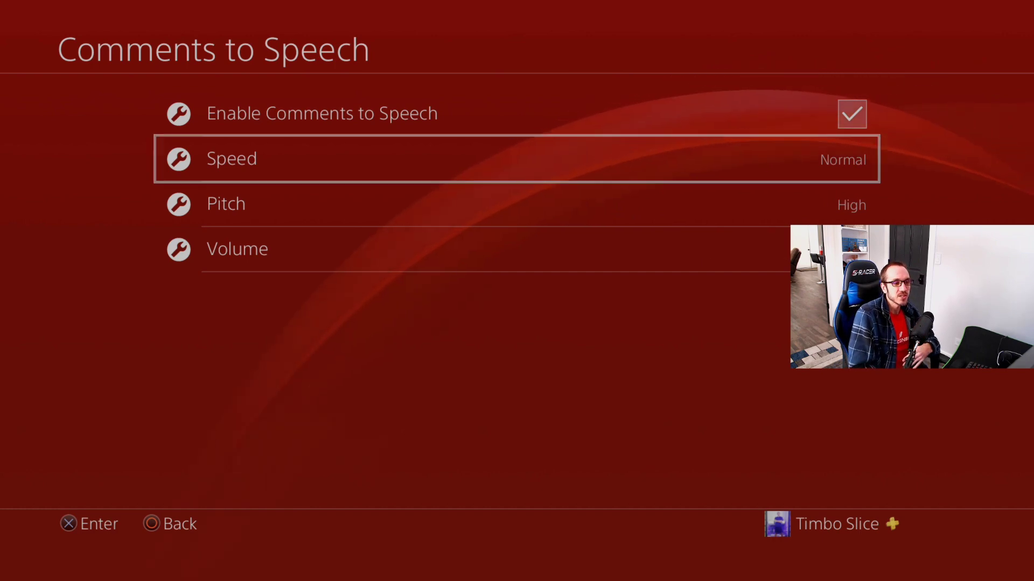
key(Escape)
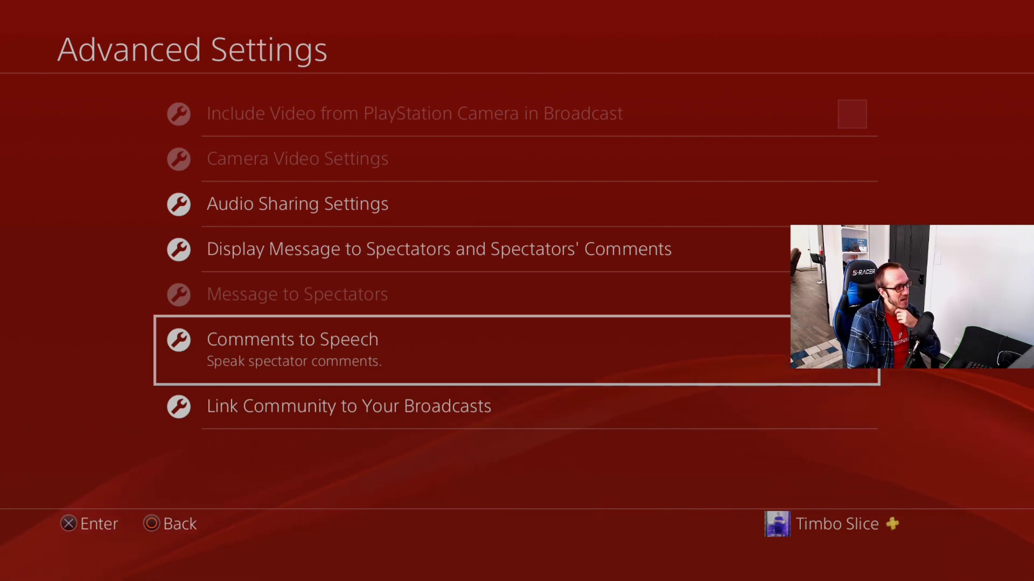
Back out of the YouTube broadcast setup to the console home screen.
key(Escape)
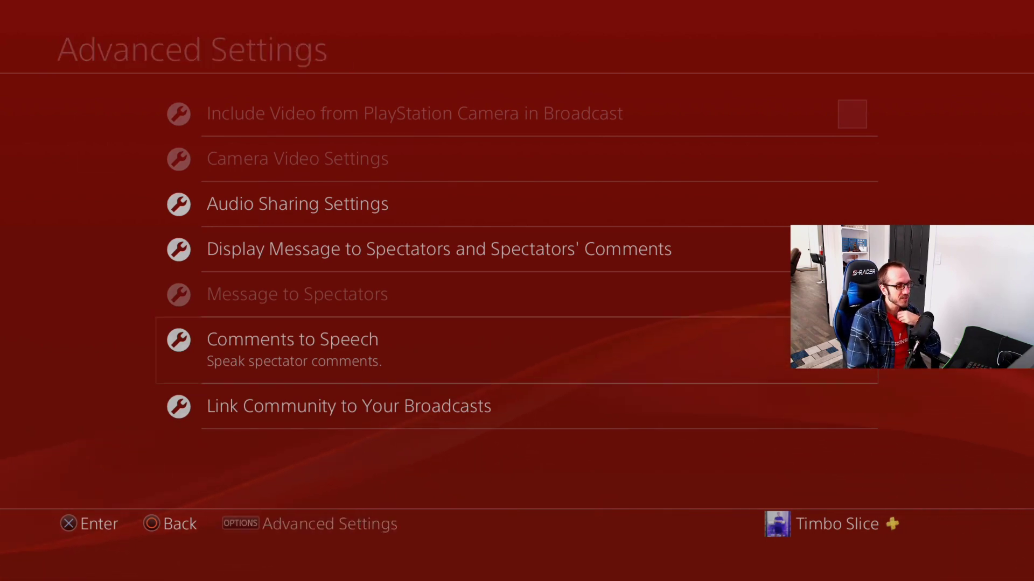
key(Escape)
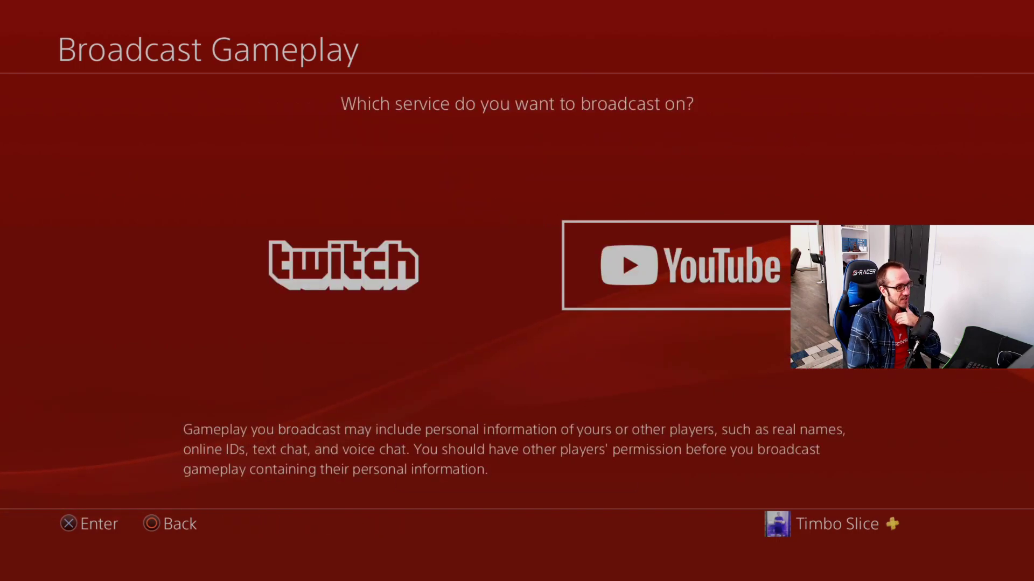
key(Escape)
key(super)
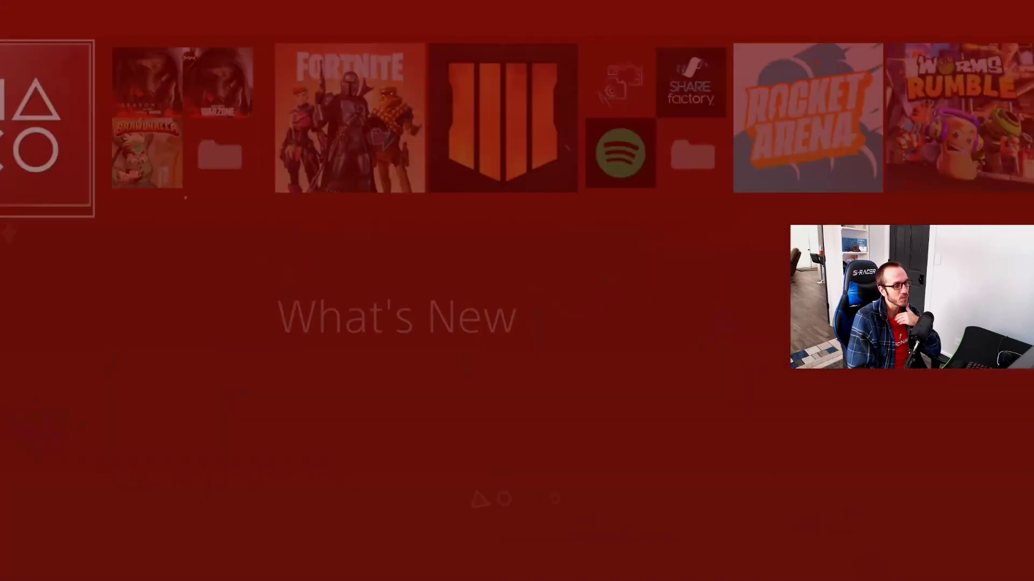
Go to Settings > Sharing and Broadcasts > Broadcast Settings > Advanced Settings and highlight Comments to Speech.
key(Right)
key(Right)
key(Right)
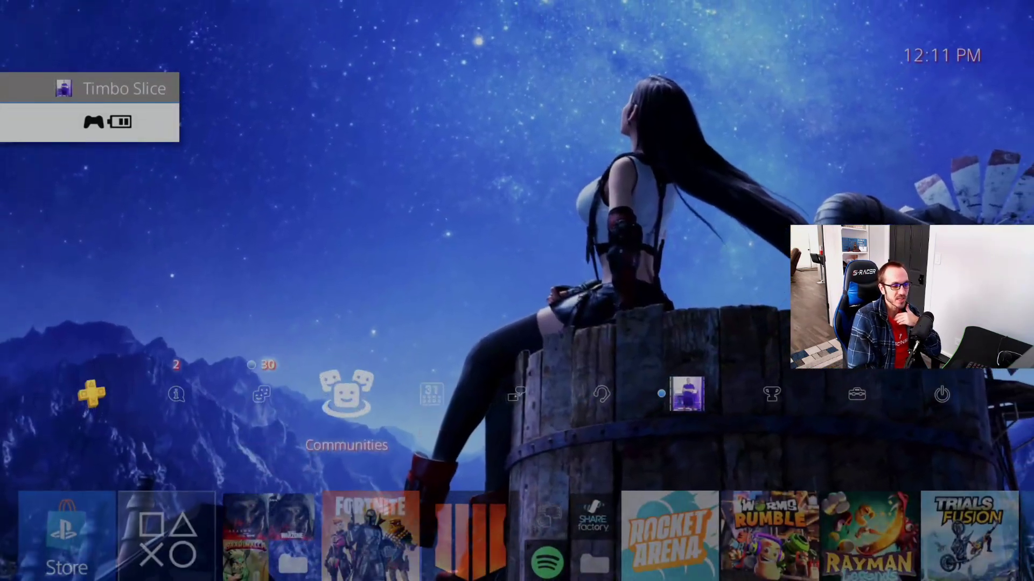
key(Return)
key(Down)
key(Down)
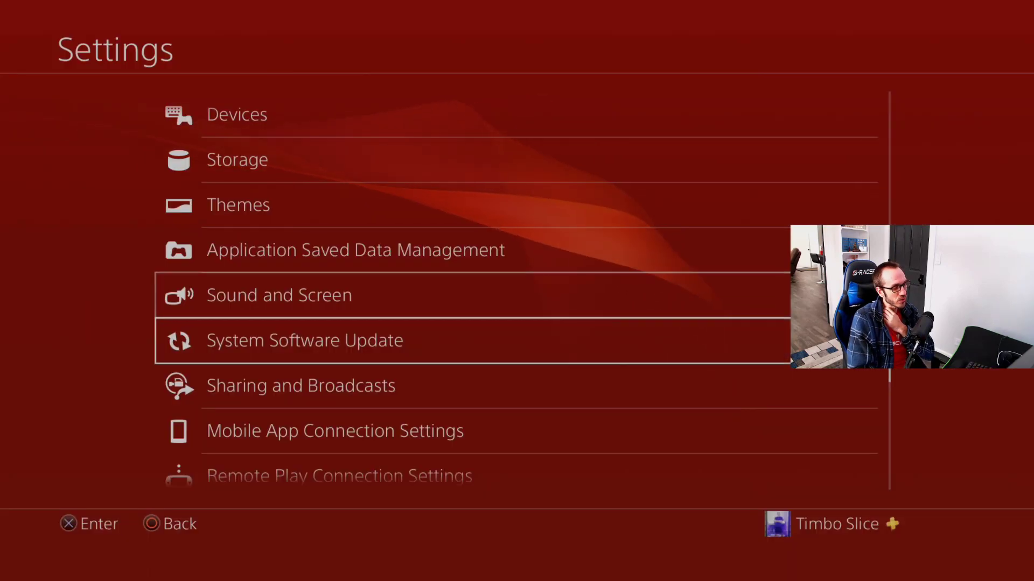
key(Return)
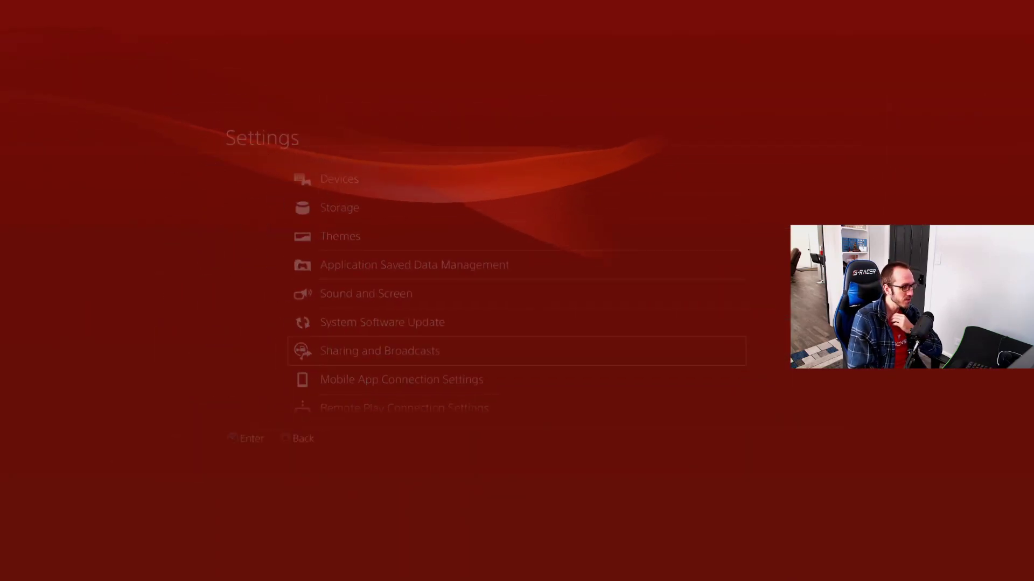
key(Up)
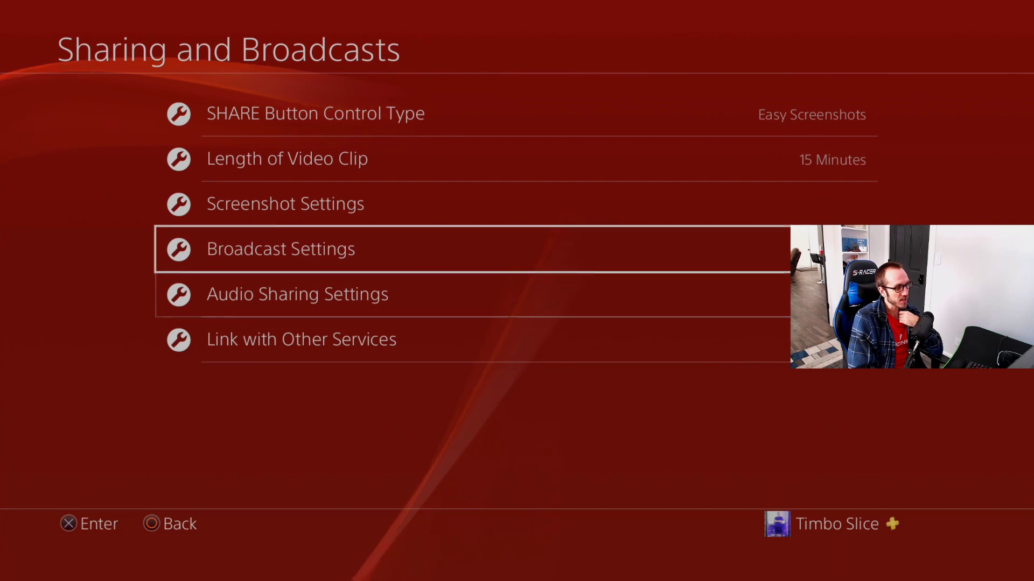
key(Return)
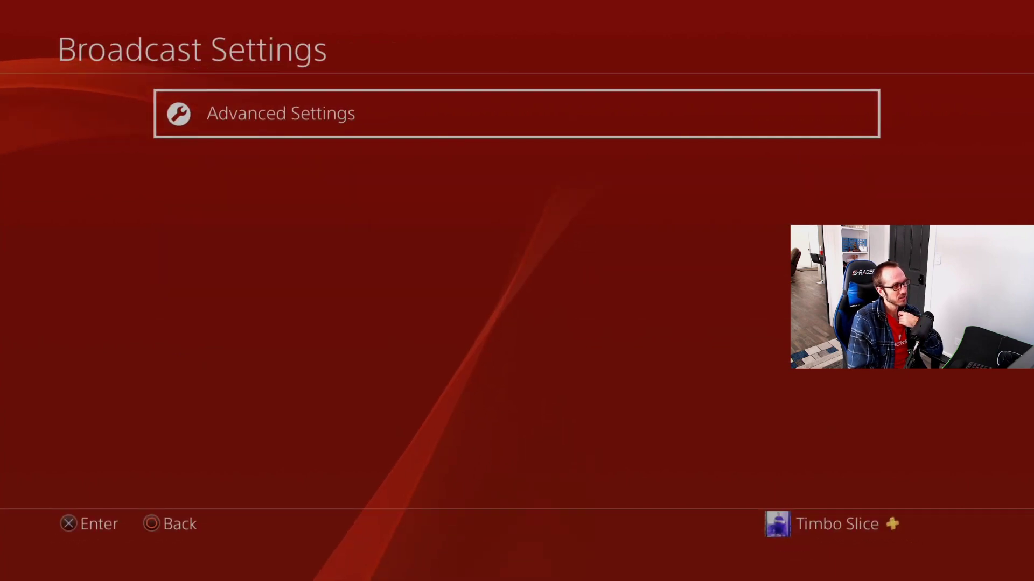
key(Return)
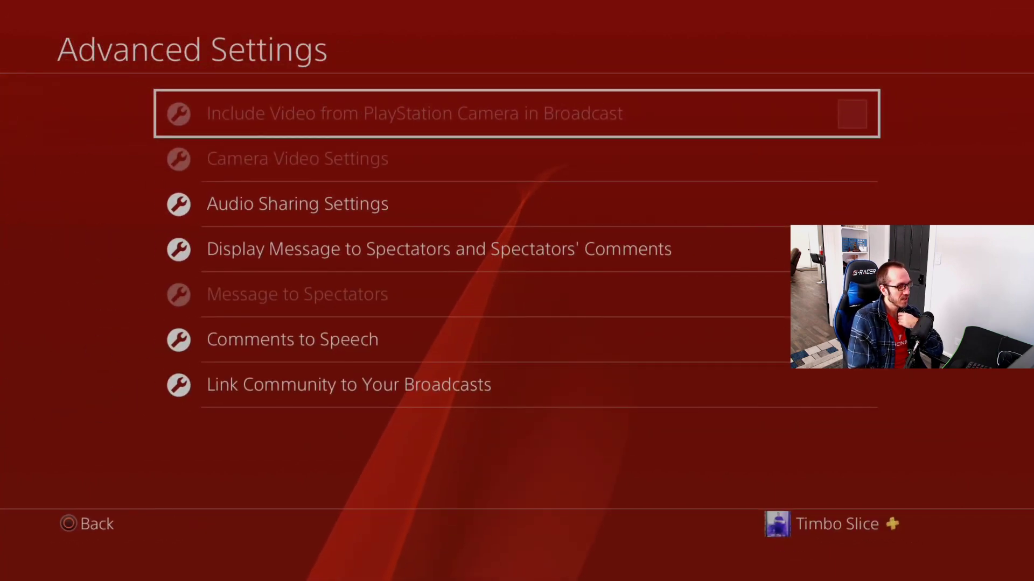
key(Down)
key(Down)
key(Down)
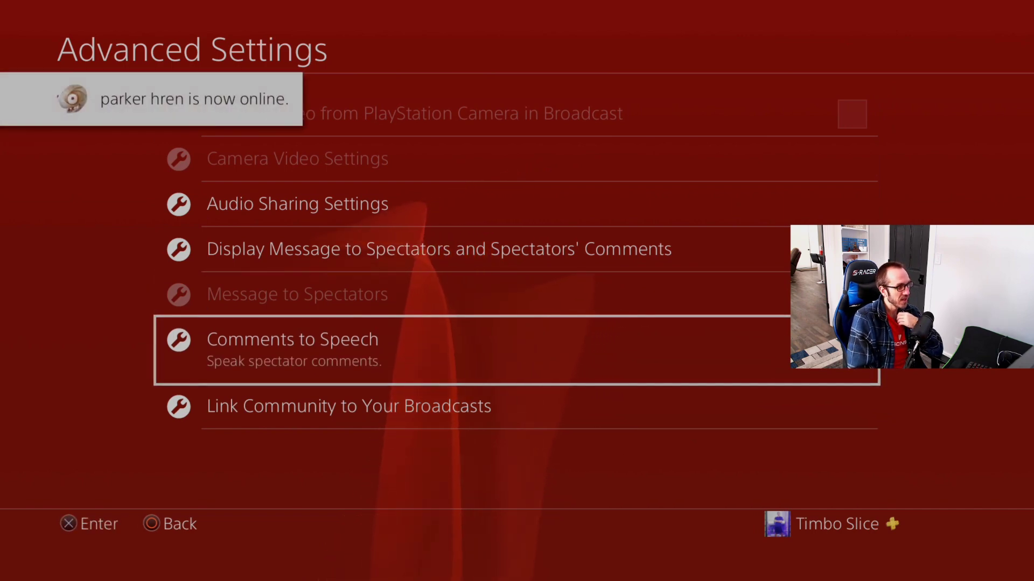
Close the broadcast Advanced Settings page.
key(Escape)
key(Escape)
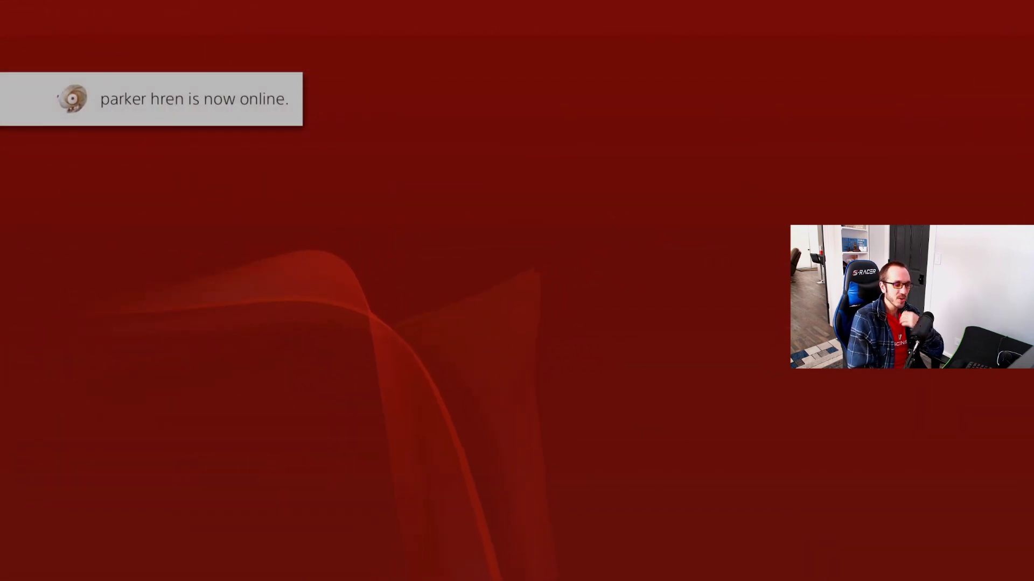